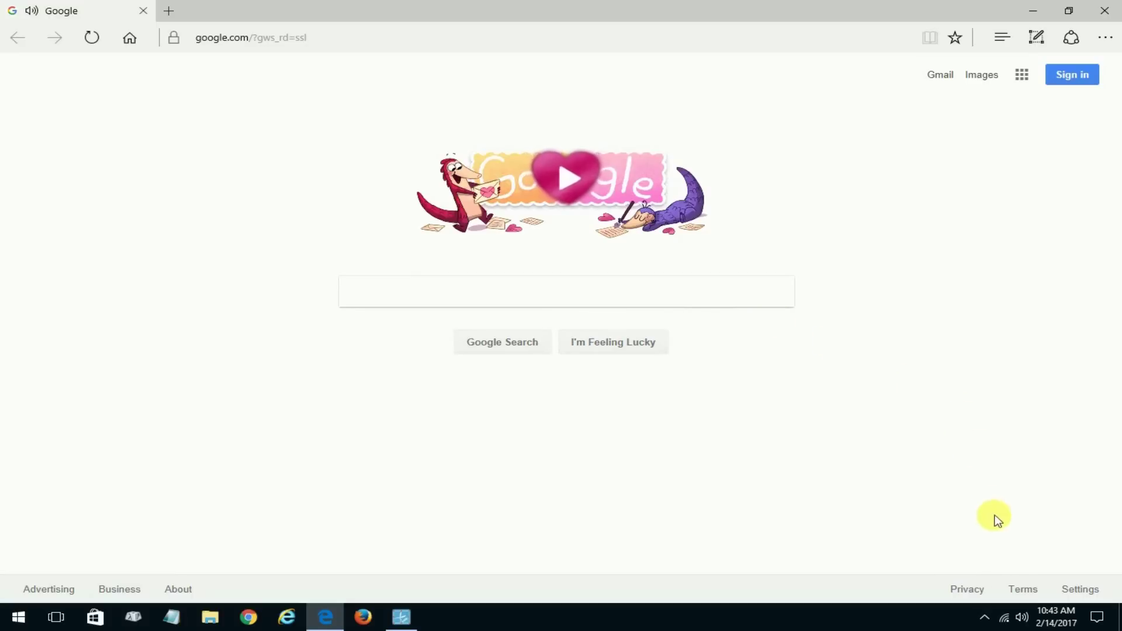
Step: Join the laptop to the open 'Linksys Extender Setup - 585' Wi-Fi network
click(1005, 618)
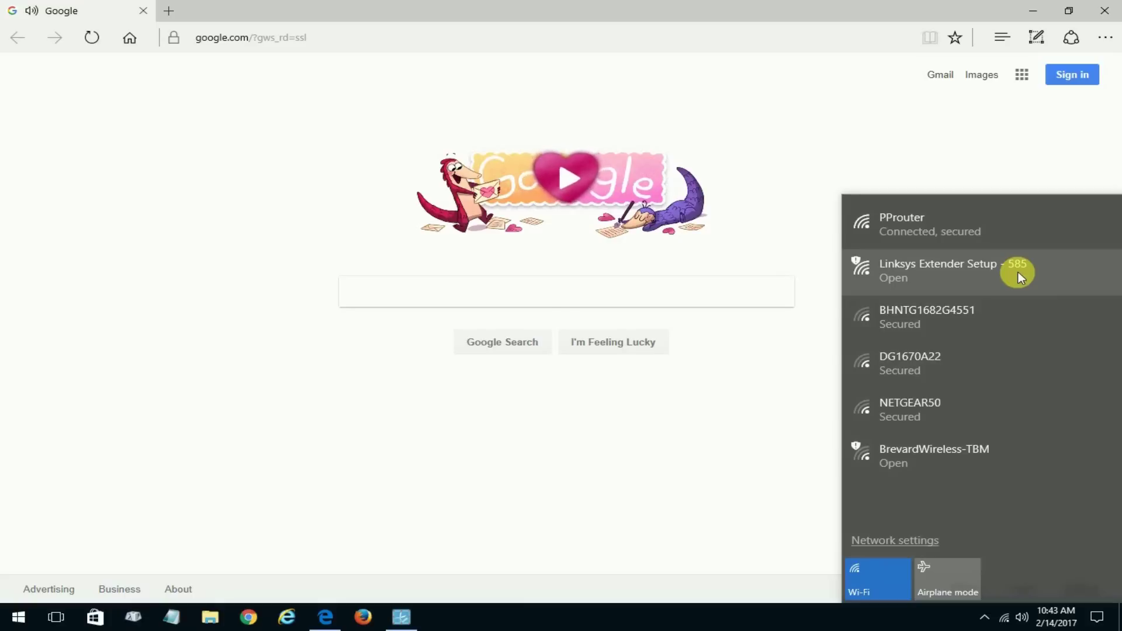
click(931, 273)
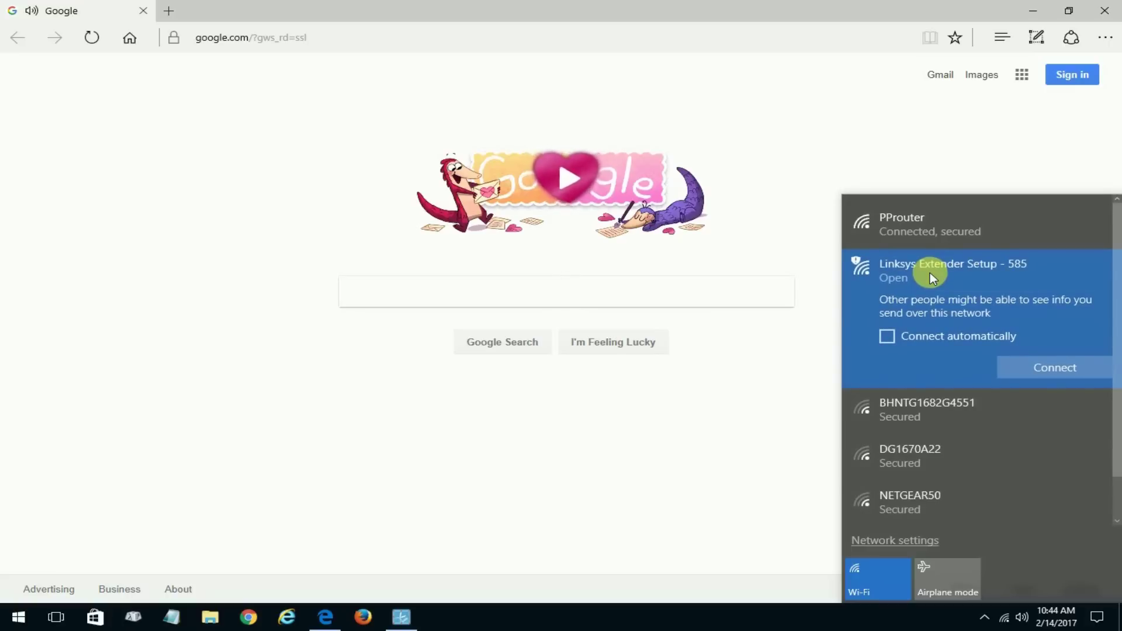
click(1036, 370)
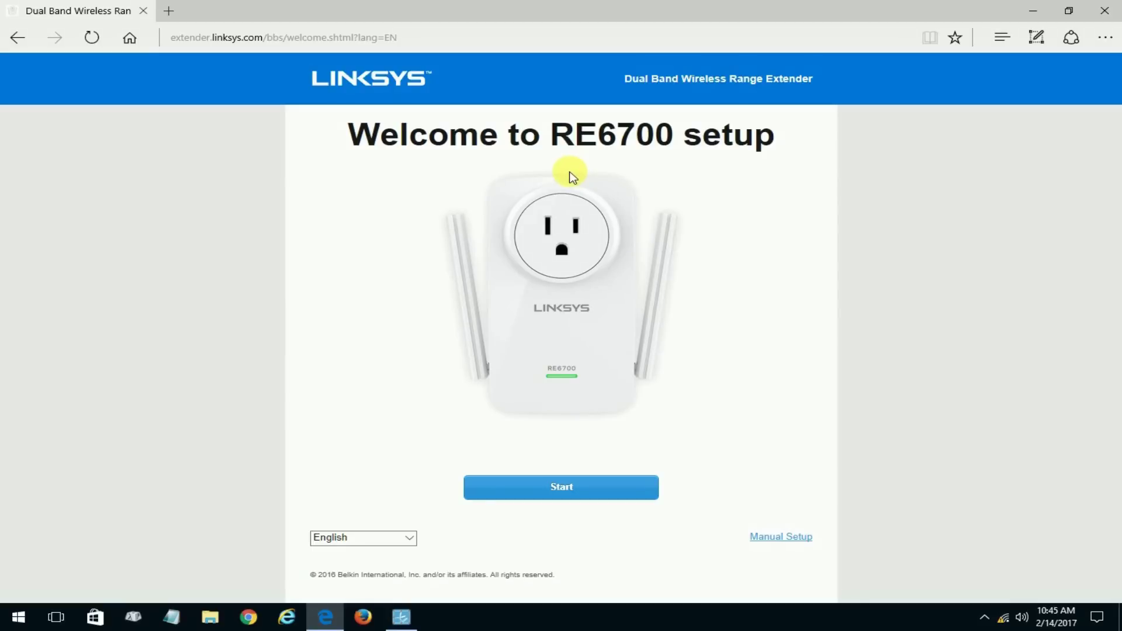
click(367, 37)
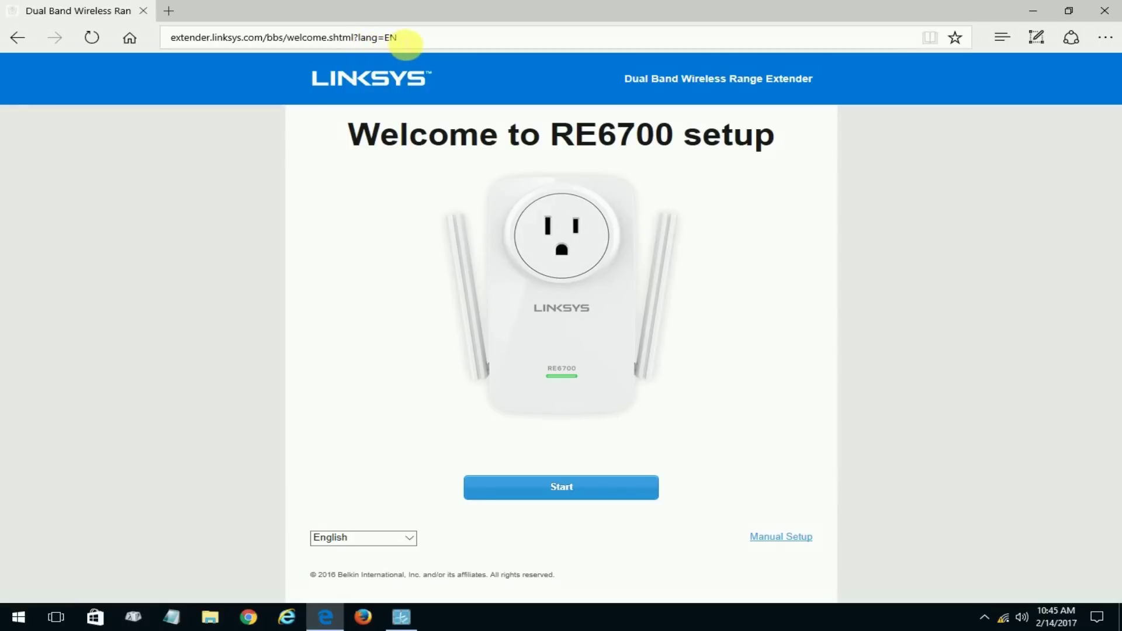
click(403, 38)
key(ctrl+a)
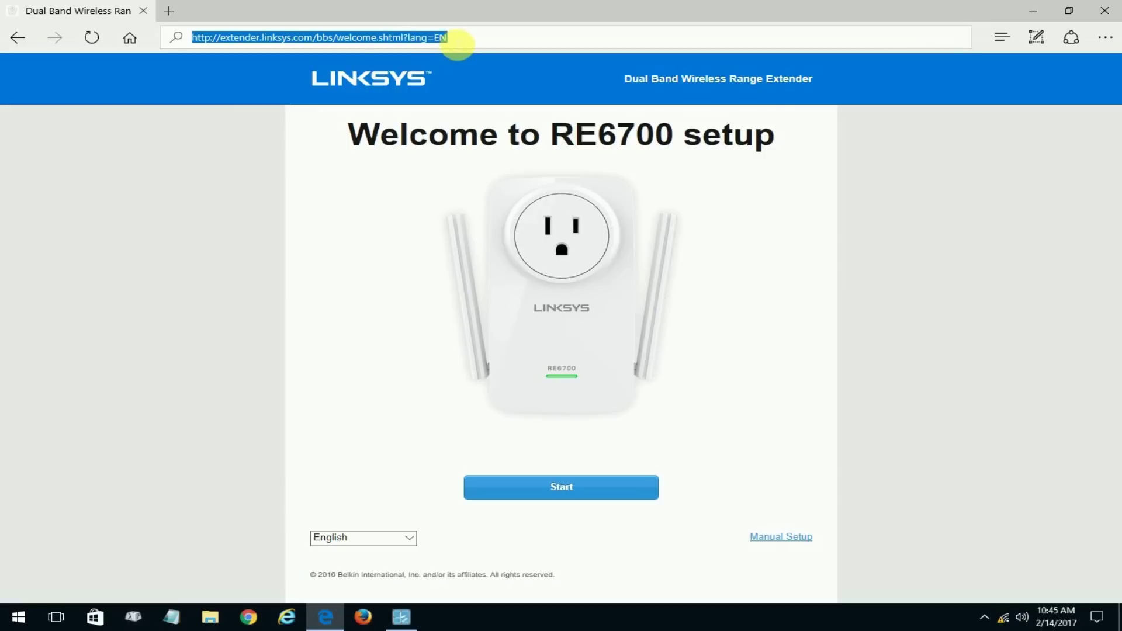
text(http://extender.linksys.com)
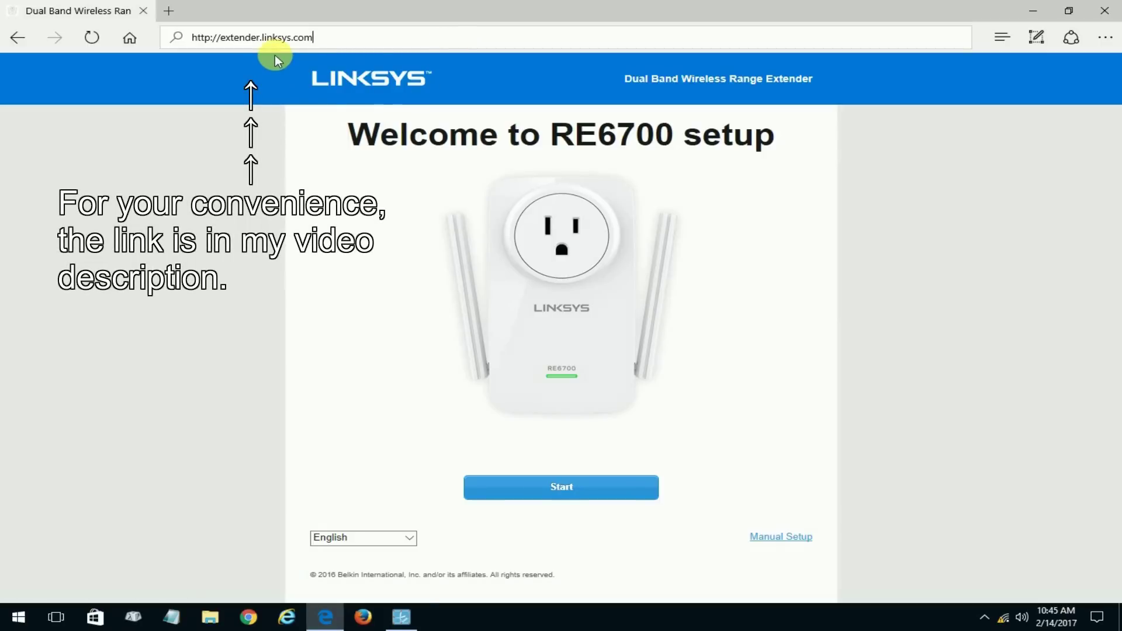
key(Return)
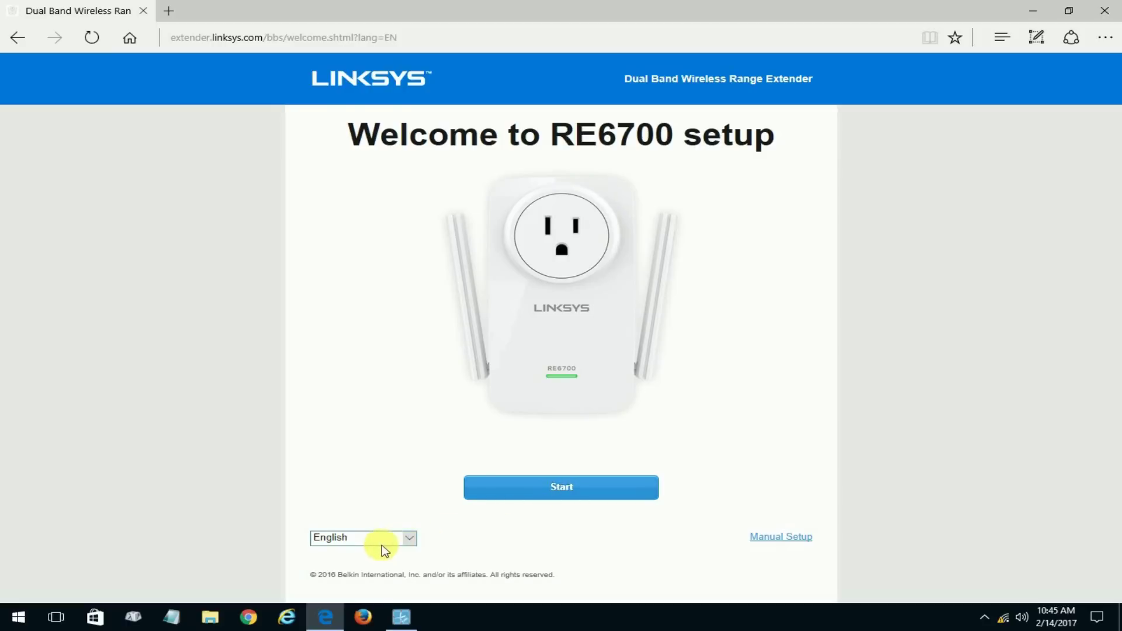
click(414, 541)
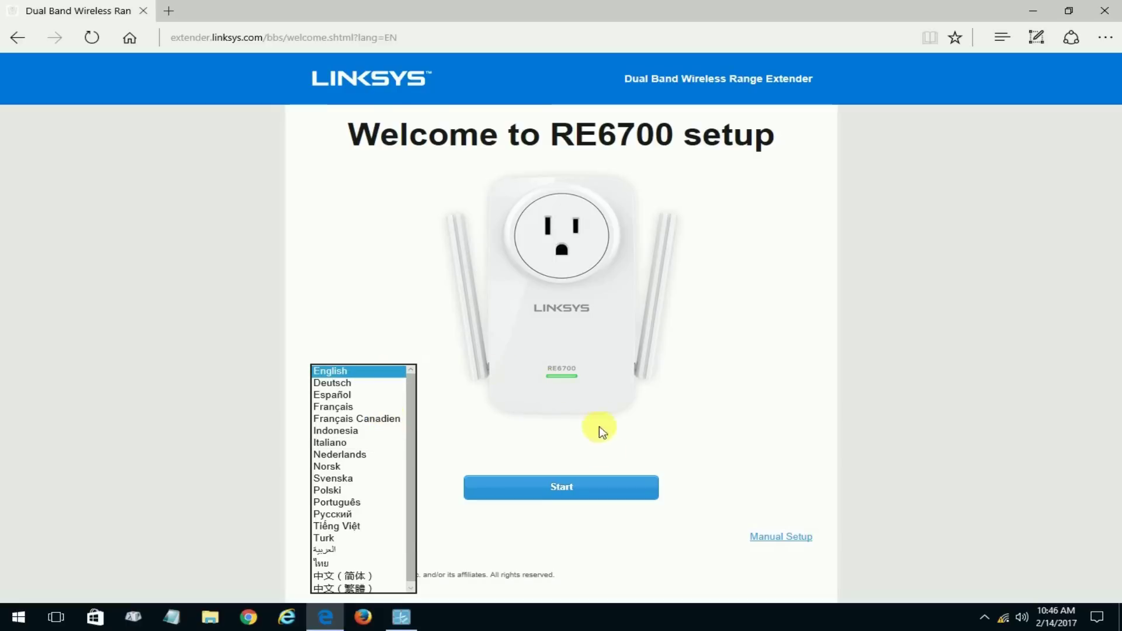
click(562, 490)
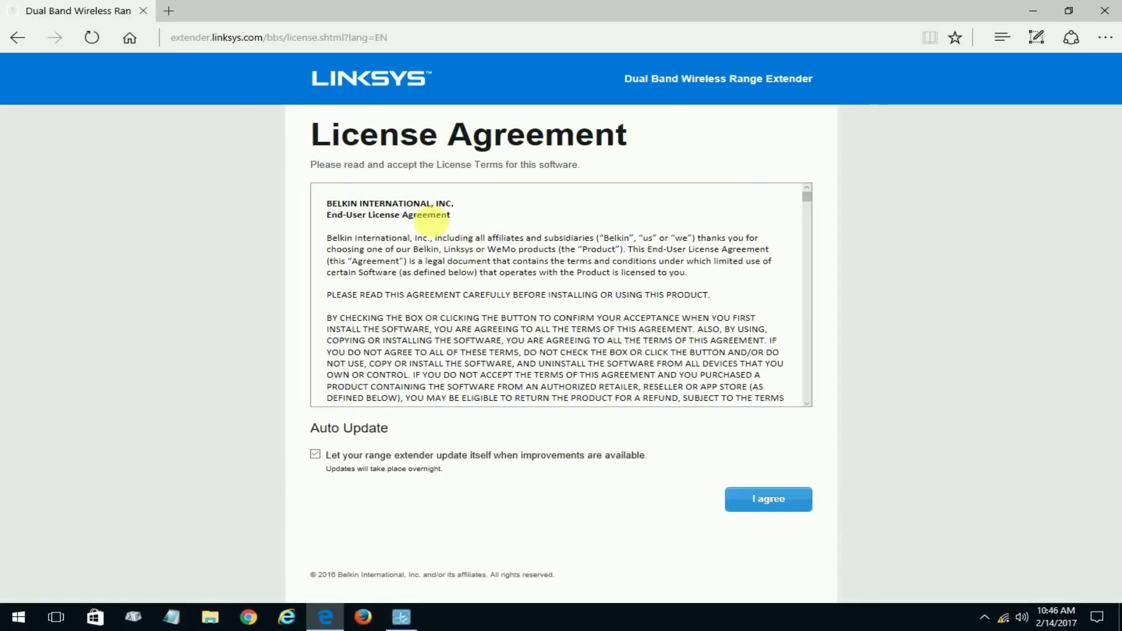
Step: Accept the license agreement with Auto Update left on, then pick PProuter as the network to extend
drag(807, 196, 821, 338)
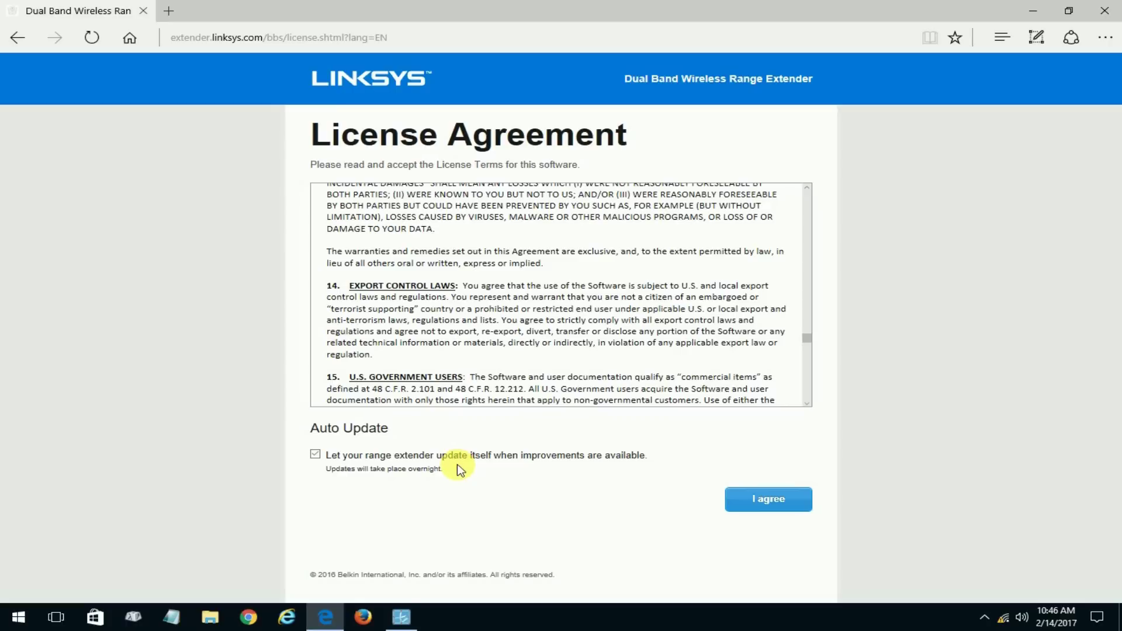
key(Tab)
click(779, 501)
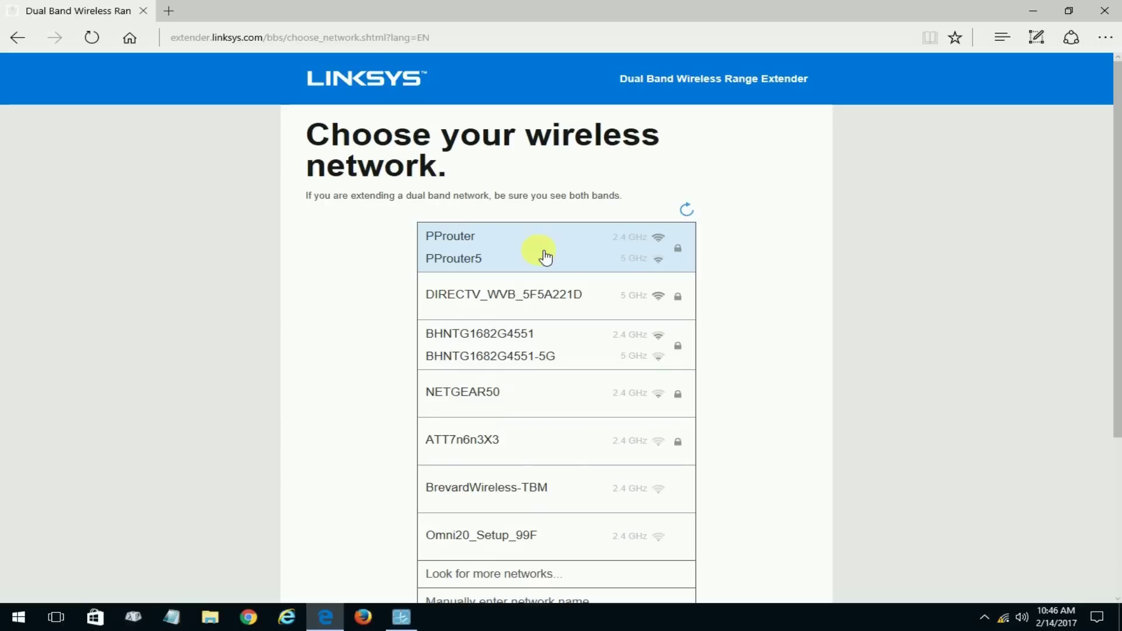
click(545, 256)
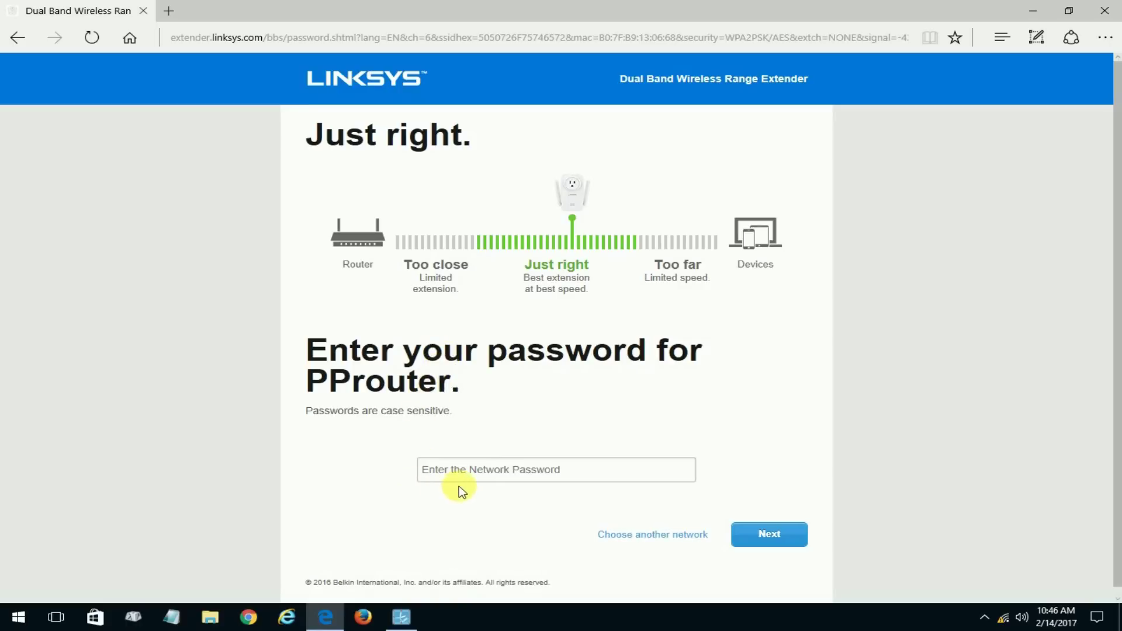
Step: Enter the PProuter network password and continue to the extended network settings
click(490, 480)
text(XXXXXXXX)
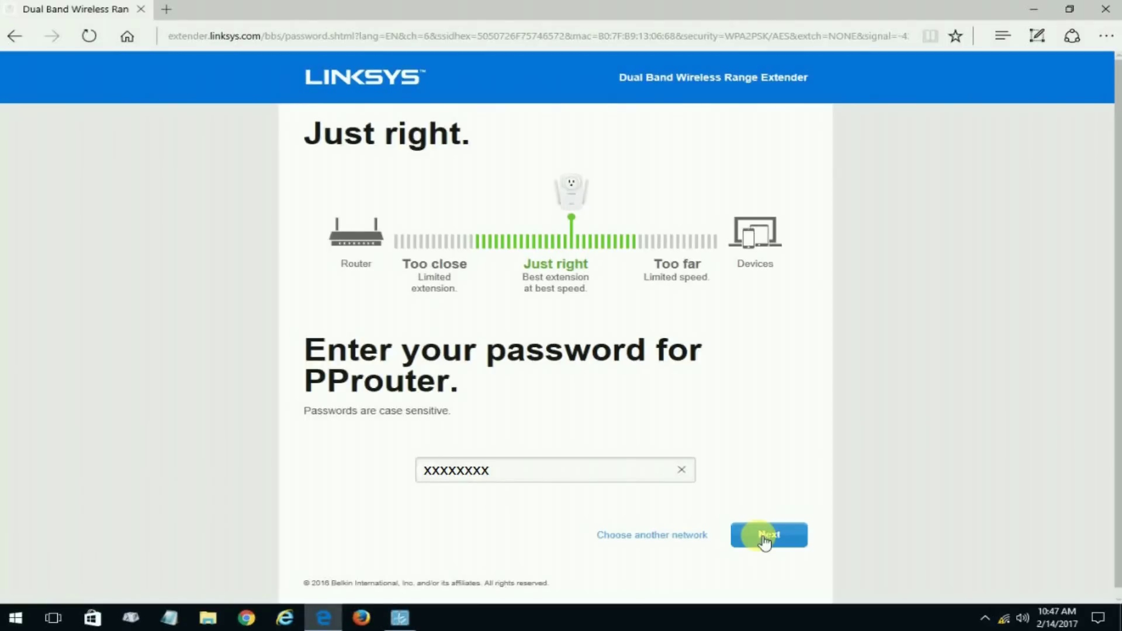
click(766, 535)
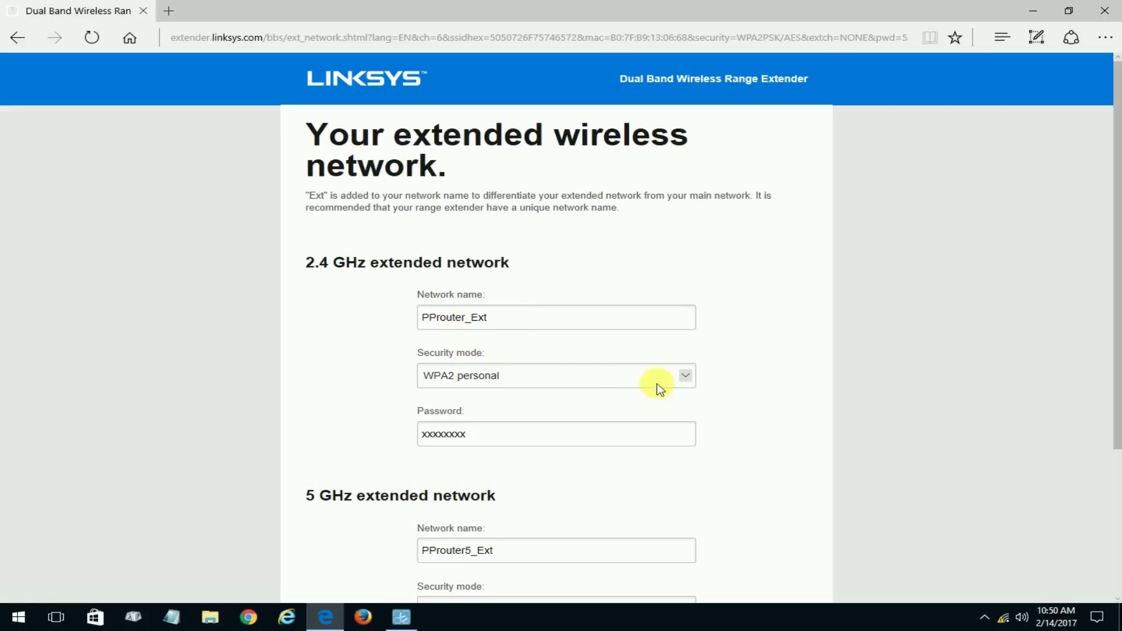
Step: Rename PProuter_Ext to River2 and PProuter5_Ext to River5, then continue
scroll(666, 391, down, 3)
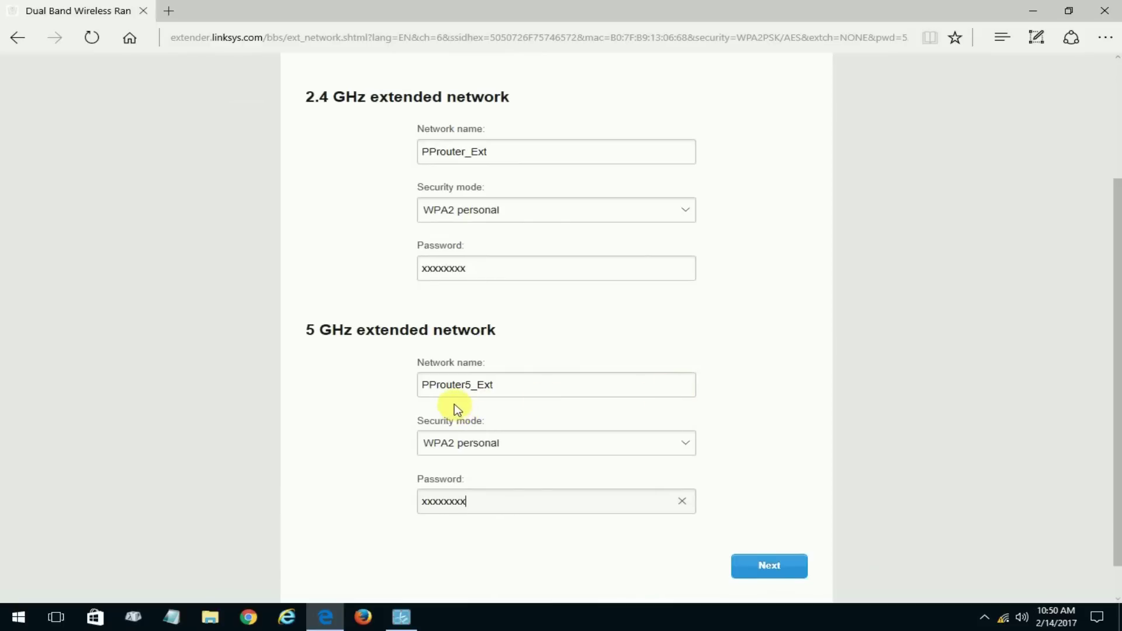
scroll(566, 414, up, 3)
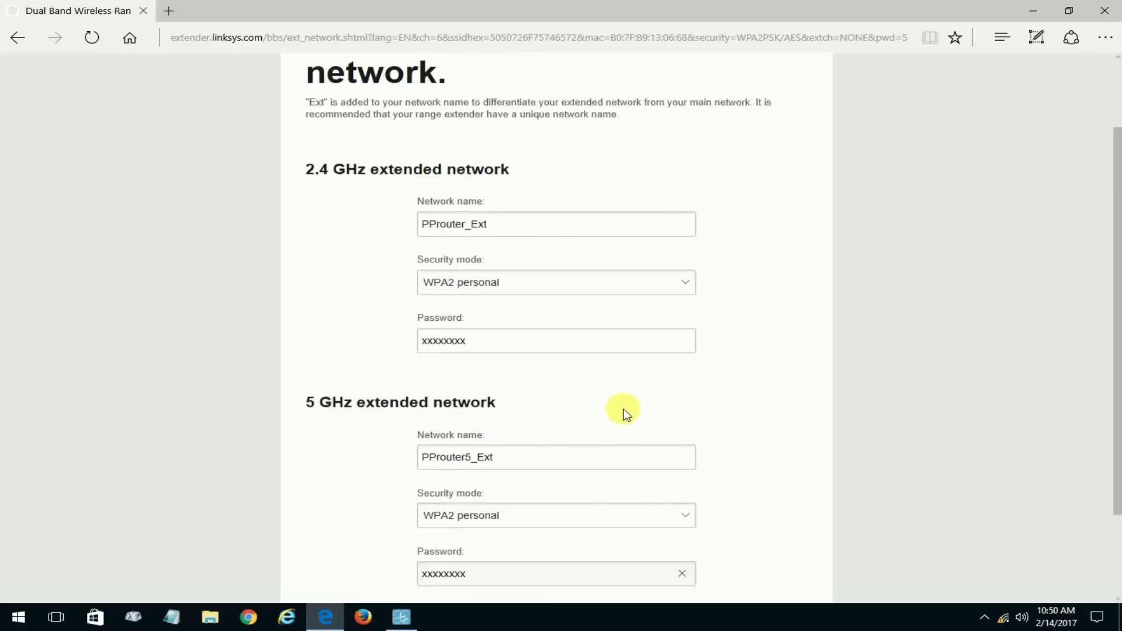
click(501, 320)
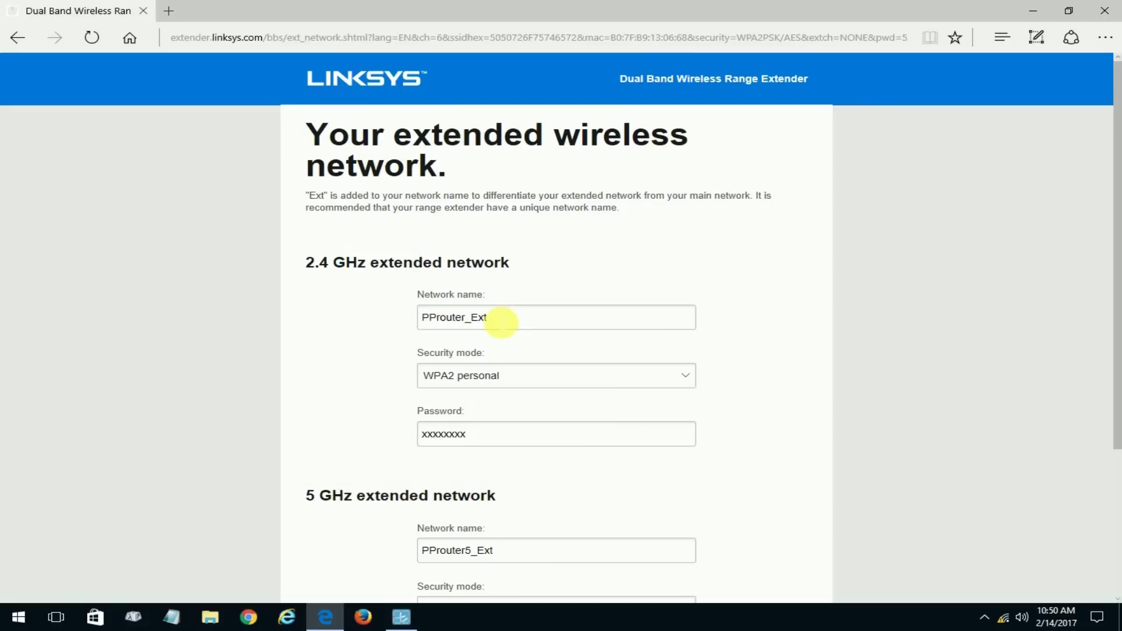
drag(501, 321, 395, 328)
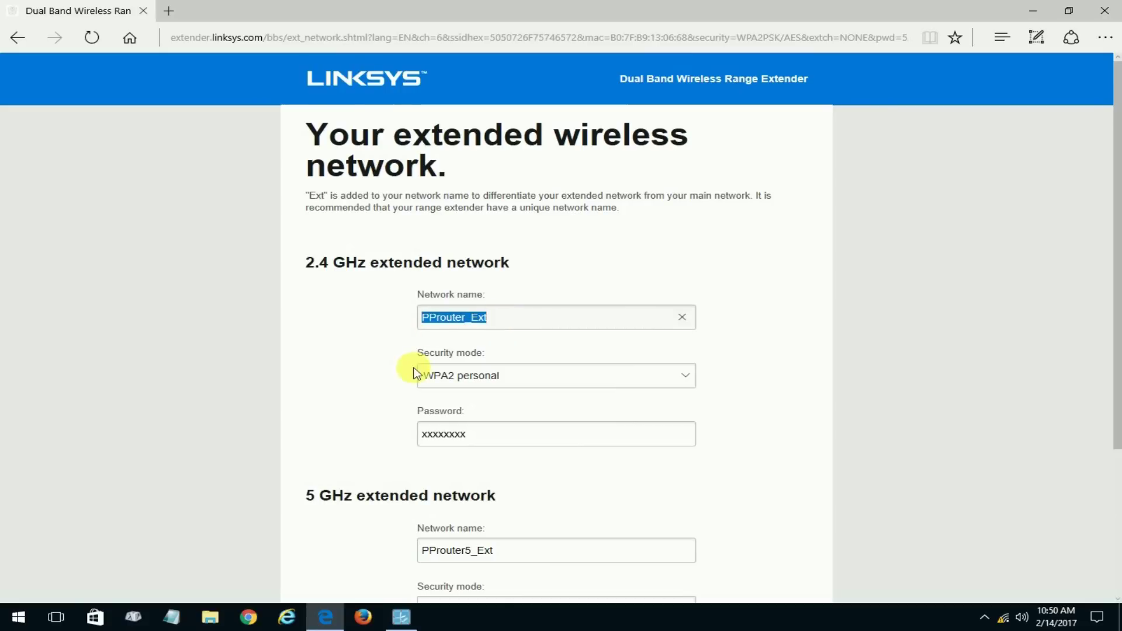
text(Riv)
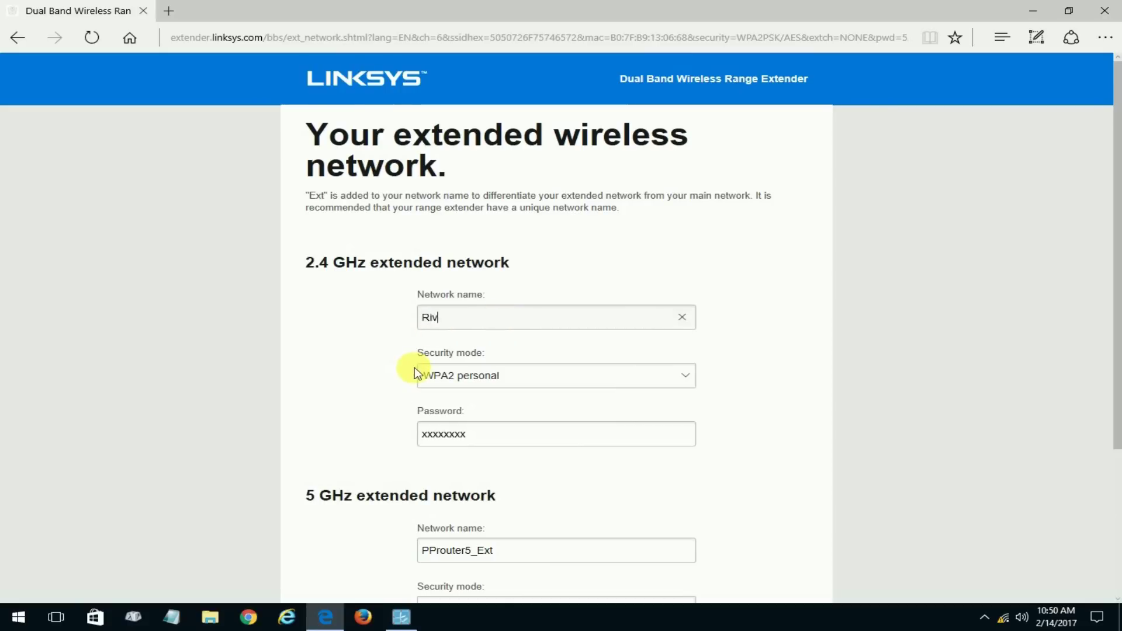
text(er2)
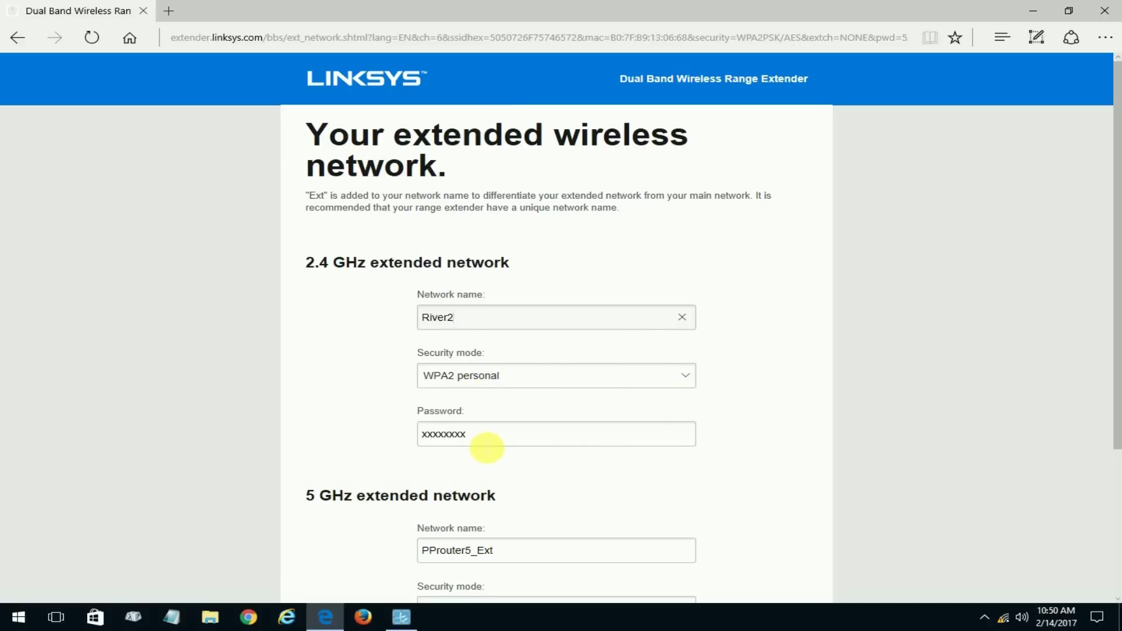
scroll(488, 448, down, 3)
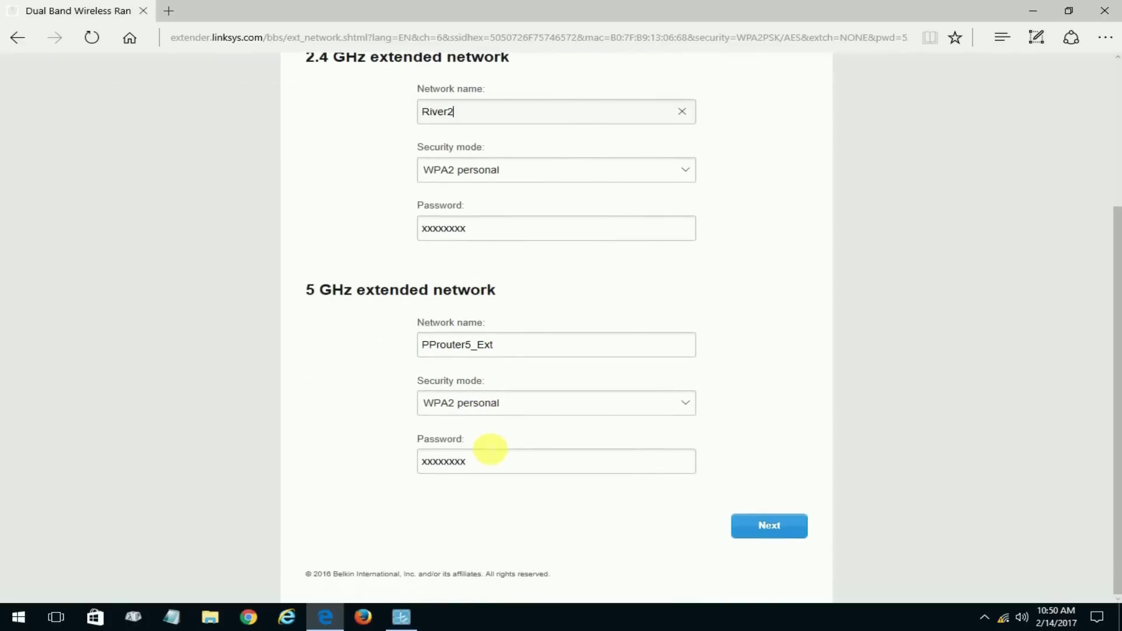
drag(500, 346, 370, 358)
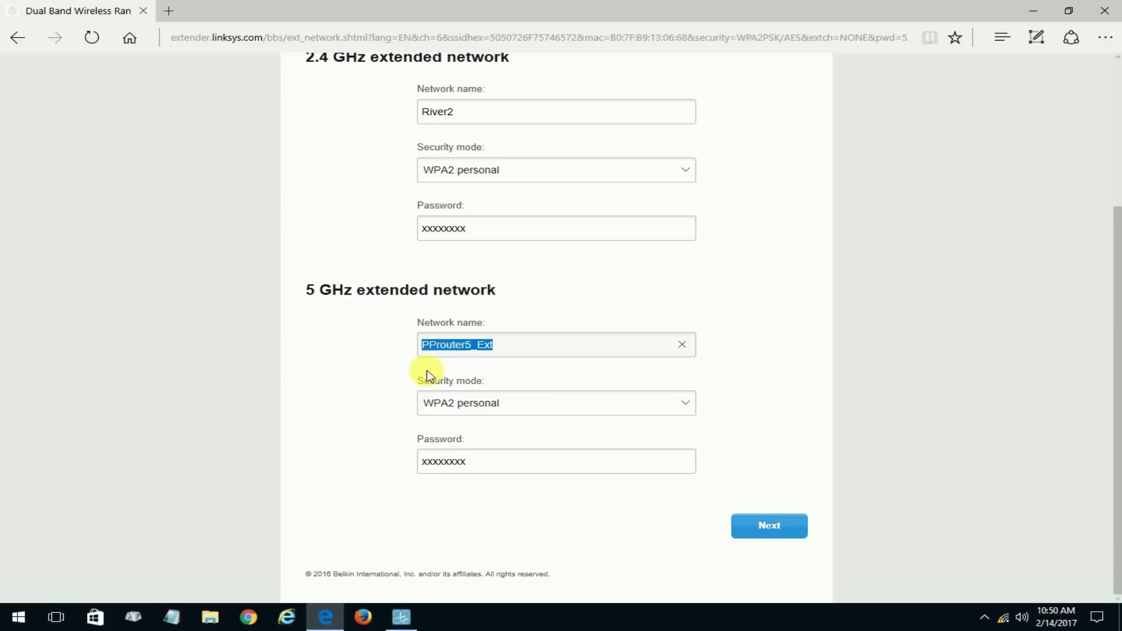
text(Rive)
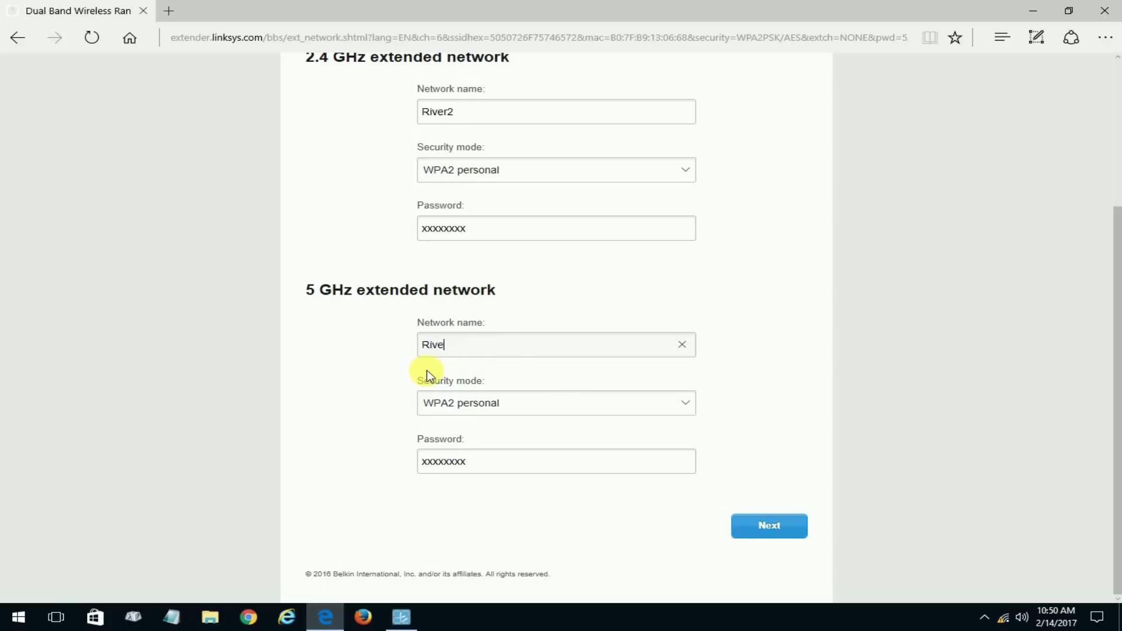
text(r5)
click(777, 529)
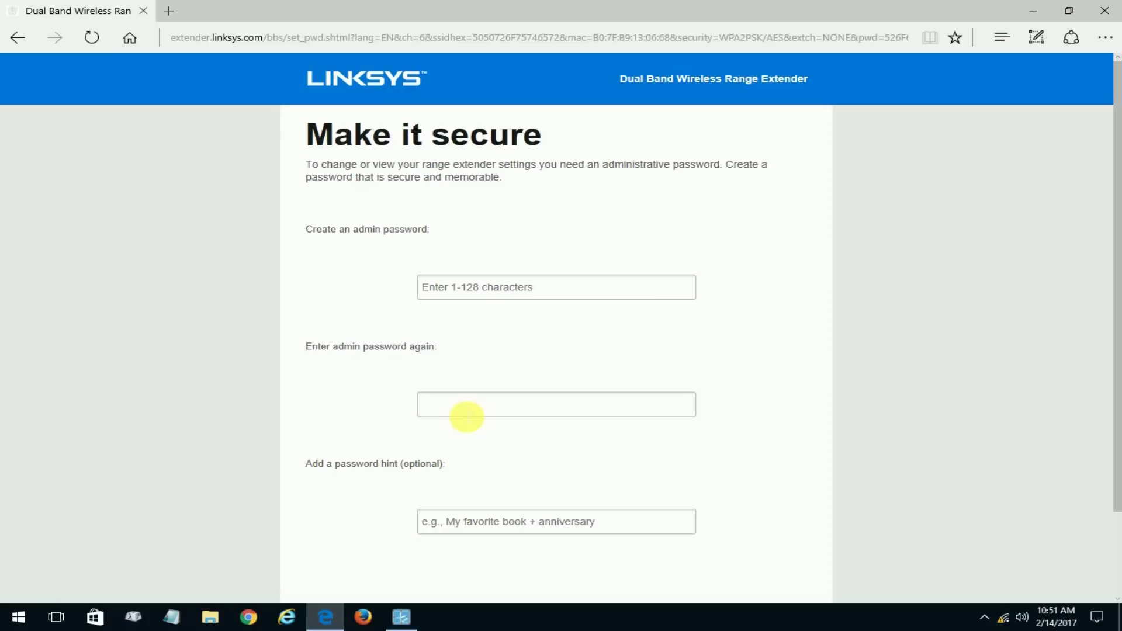
Step: Save the Make it secure page with empty password fields, triggering the blank-fields warning
scroll(634, 501, down, 1)
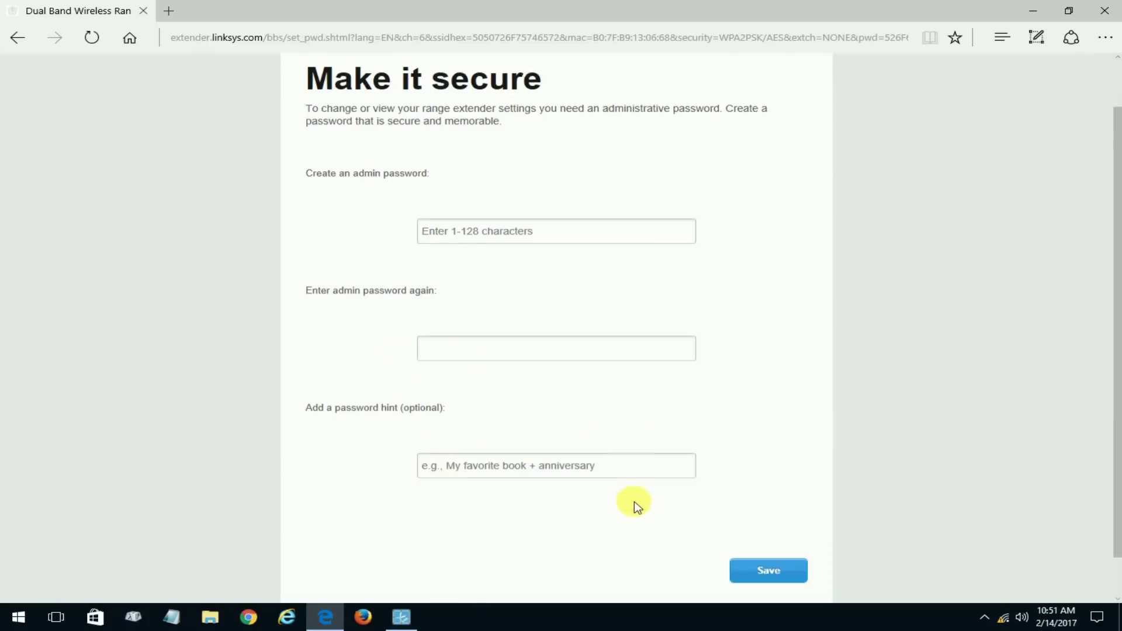
scroll(634, 502, down, 1)
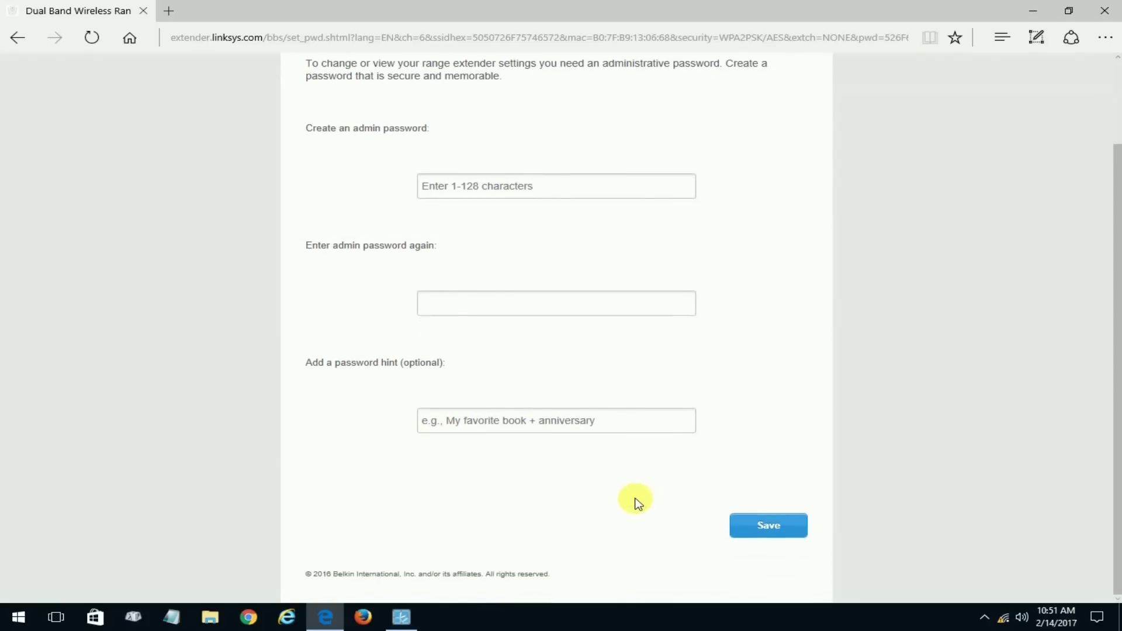
click(771, 525)
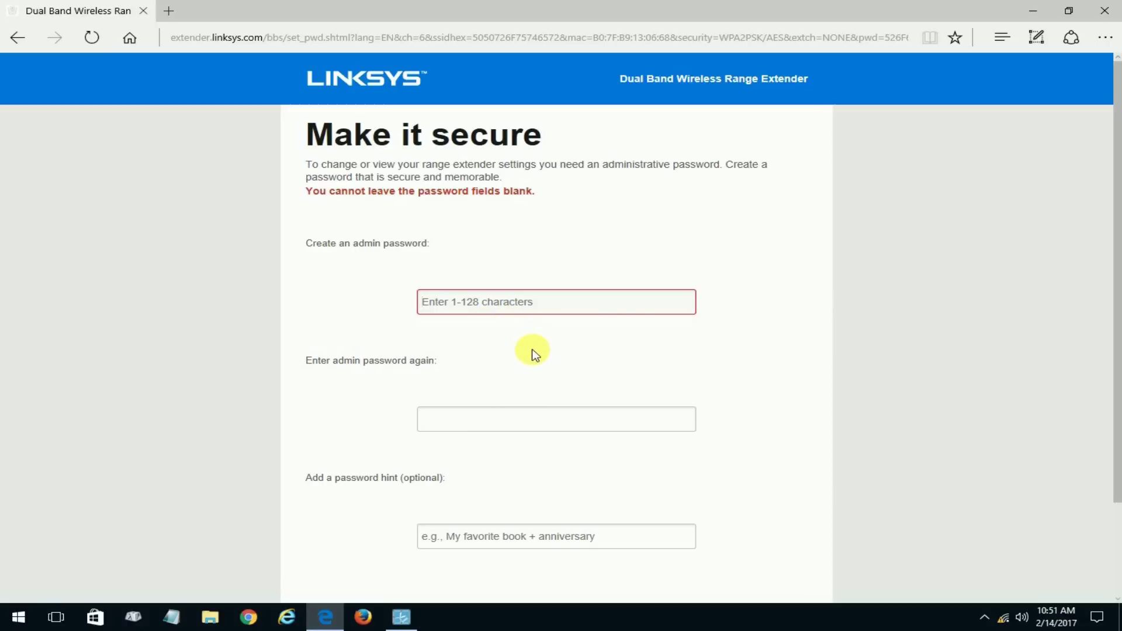
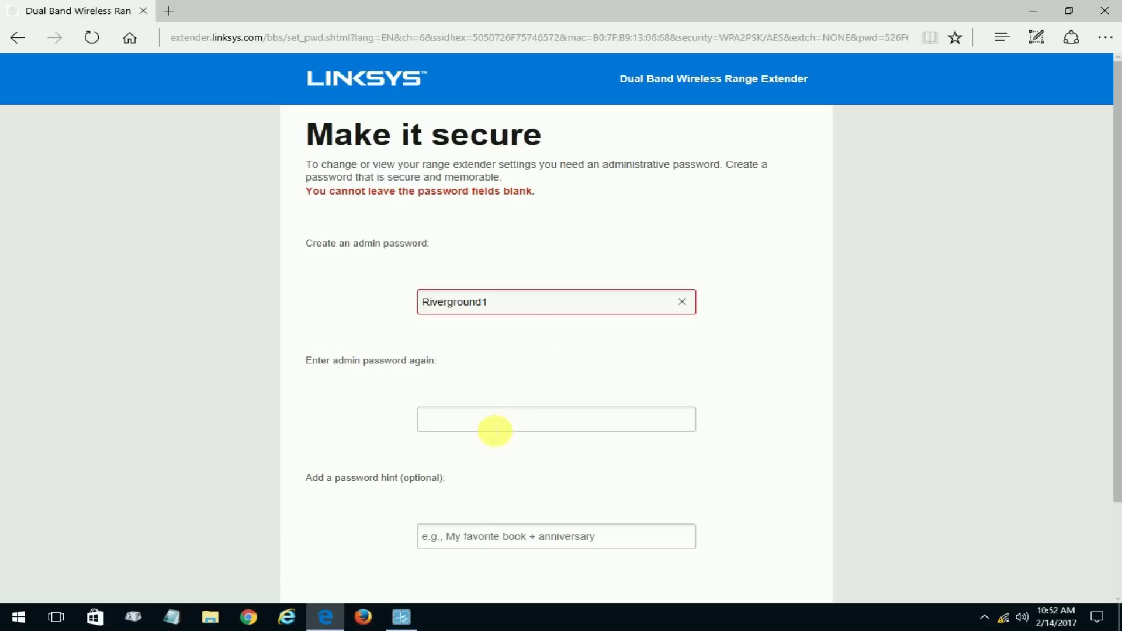
Step: Enter the admin password and copy it into the confirm password field
drag(493, 303, 396, 306)
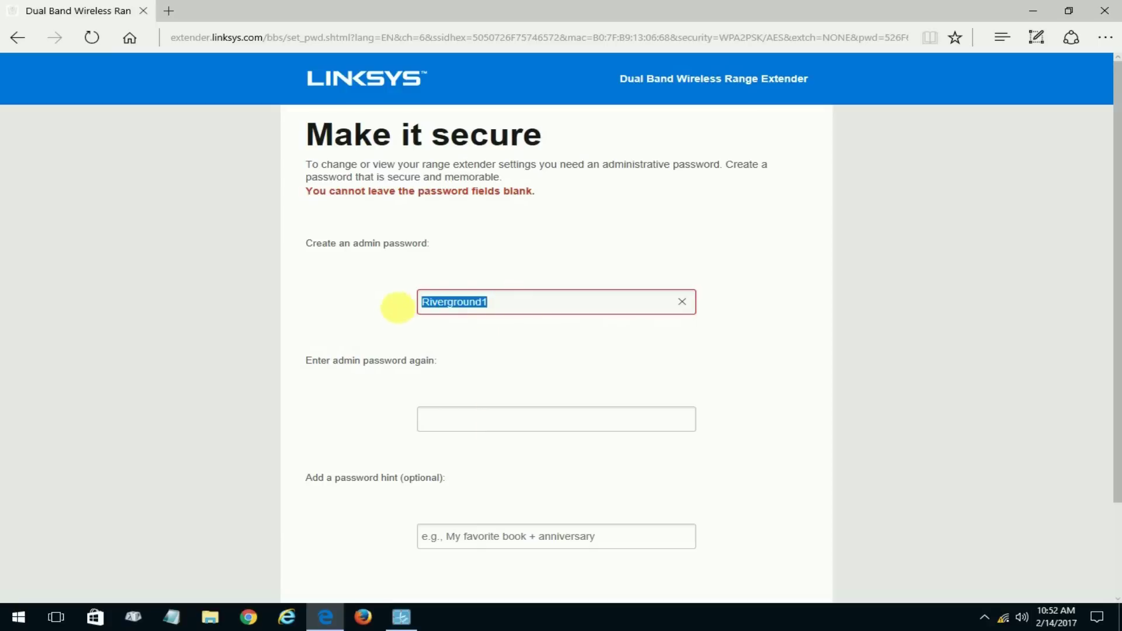
right_click(451, 308)
click(479, 362)
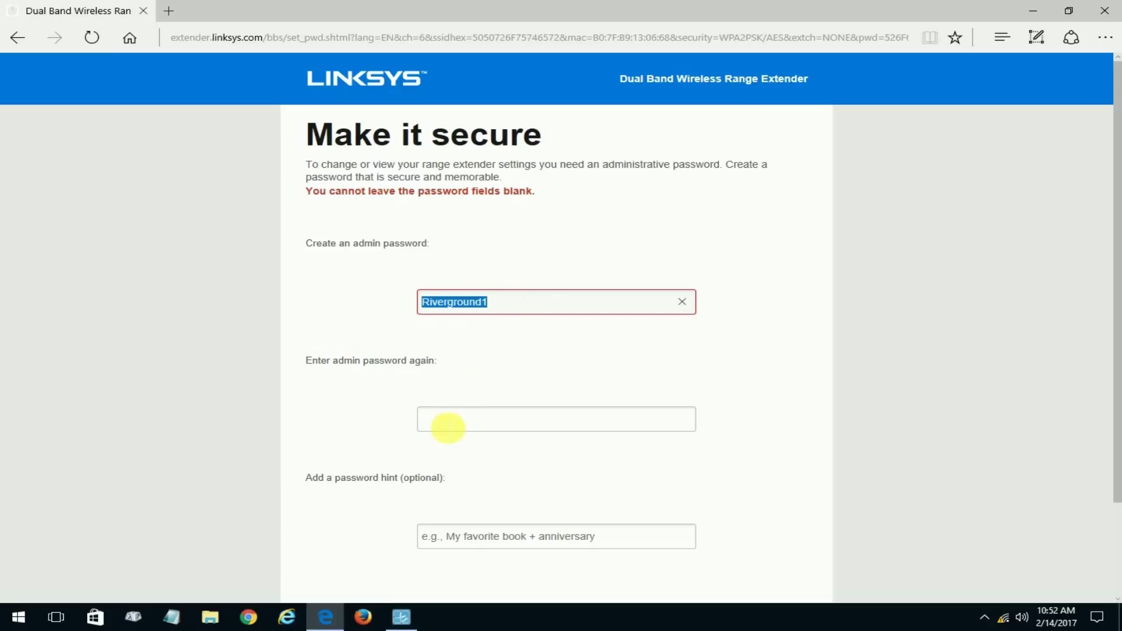
click(448, 427)
right_click(447, 428)
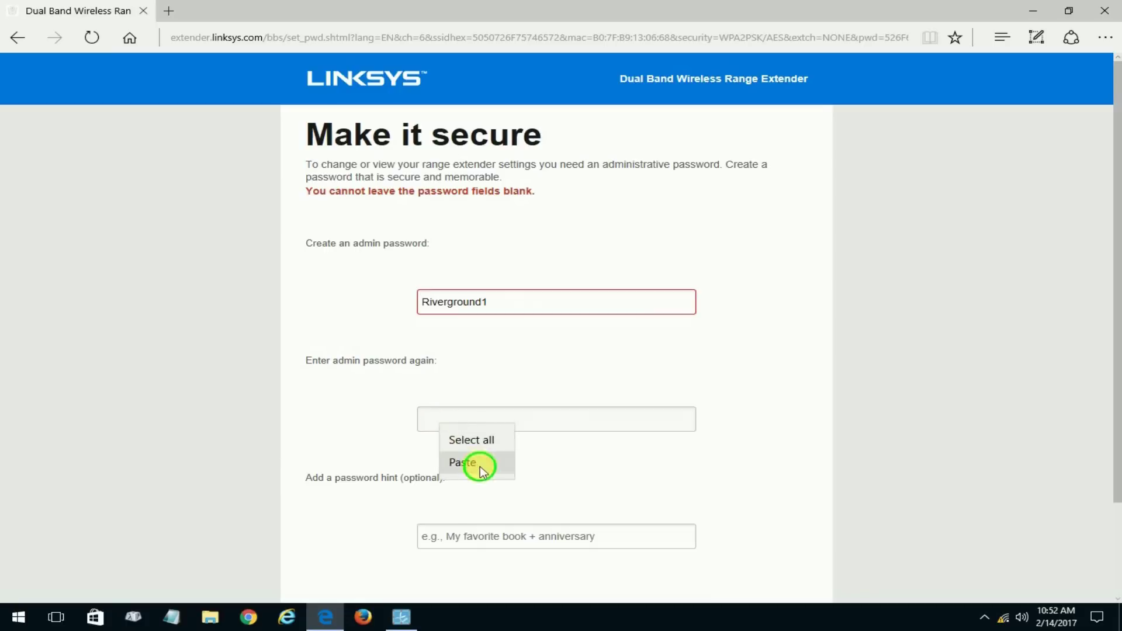
click(479, 466)
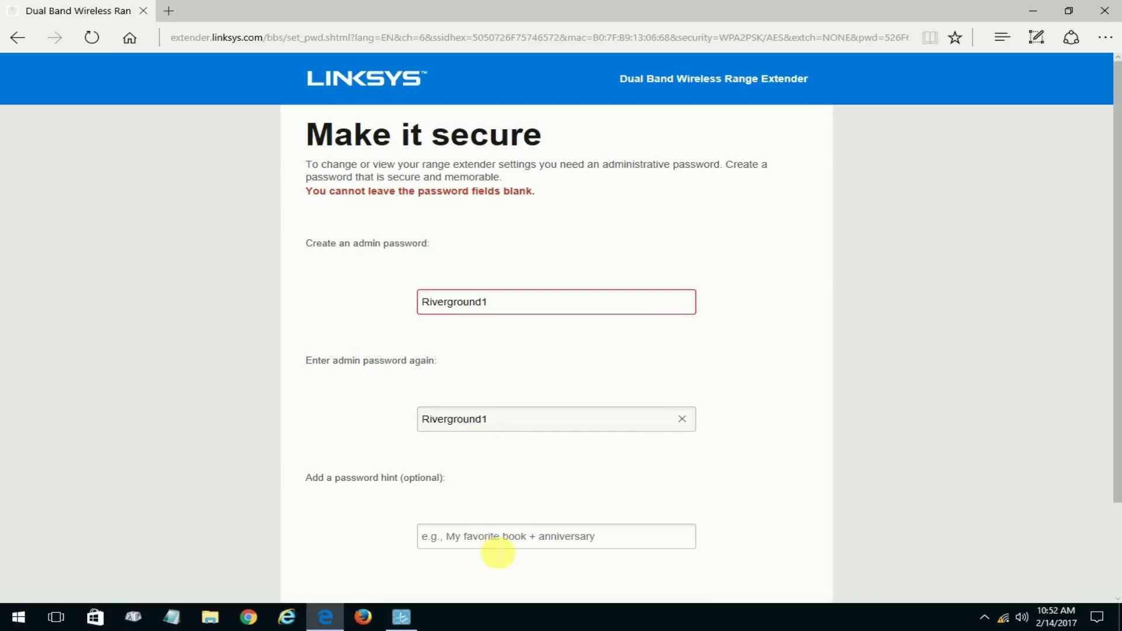
Step: Add a password hint and save the admin password settings
click(494, 545)
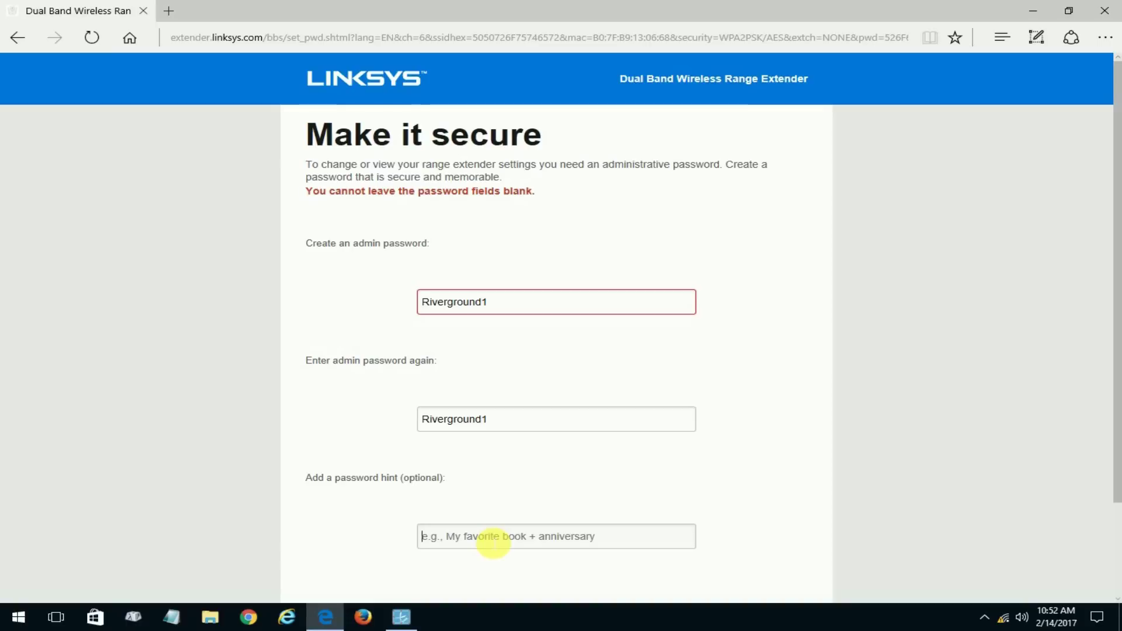
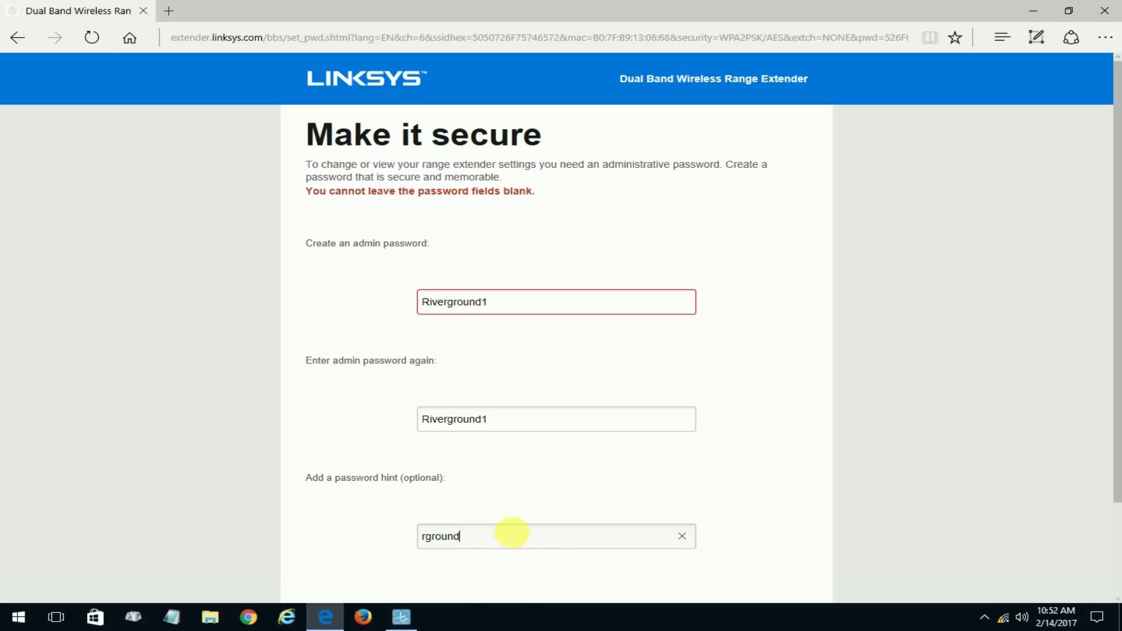
scroll(684, 529, down, 1)
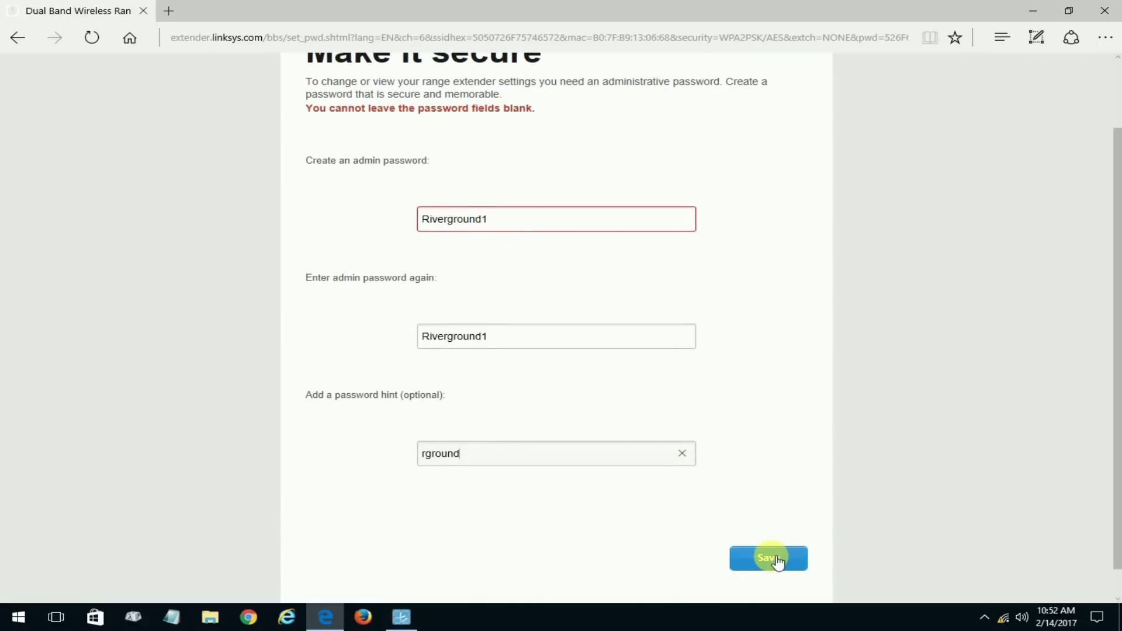
click(778, 560)
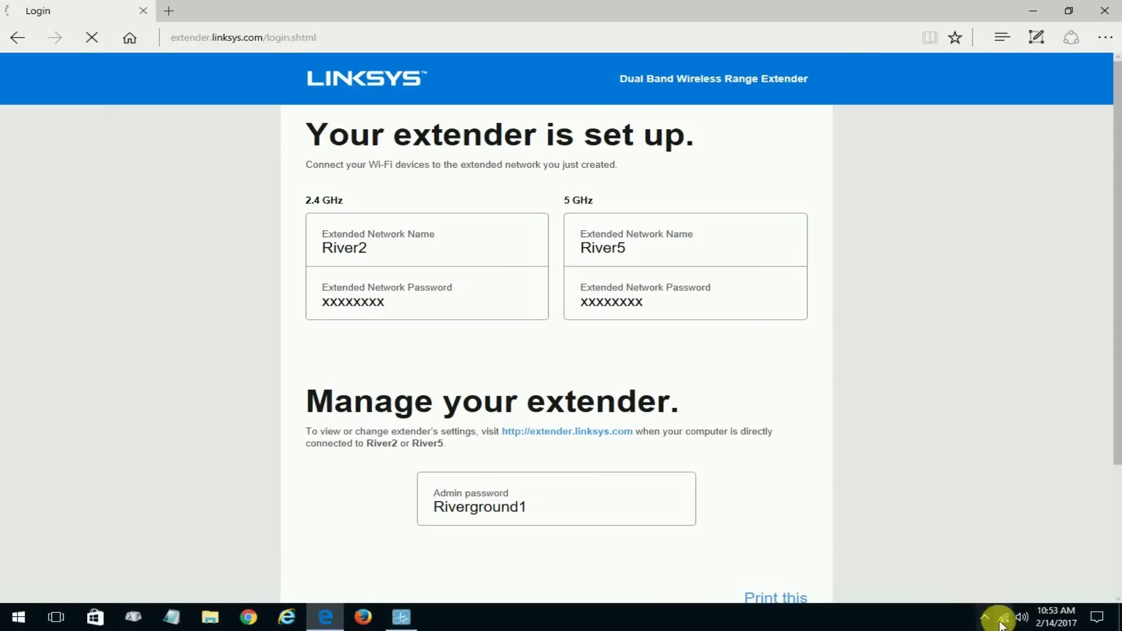
Step: Wait on the River2 and River5 setup summary until the extender Login page loads
mouse_move(1002, 621)
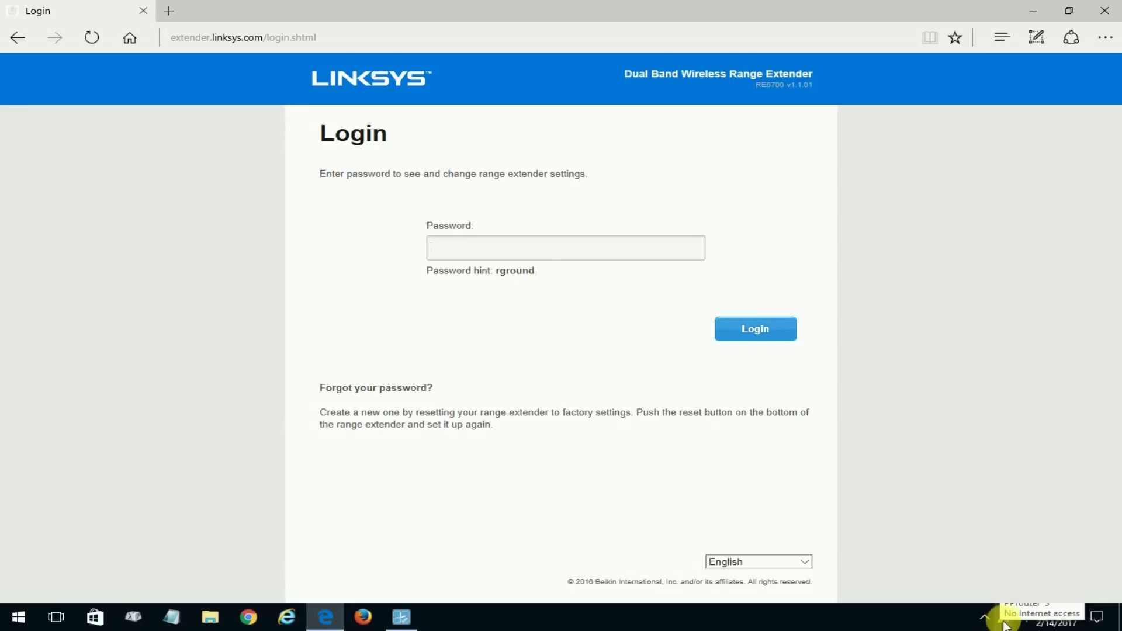
Step: Connect to River2 with its security key, Connect automatically off, then load Edge's home page
click(1003, 621)
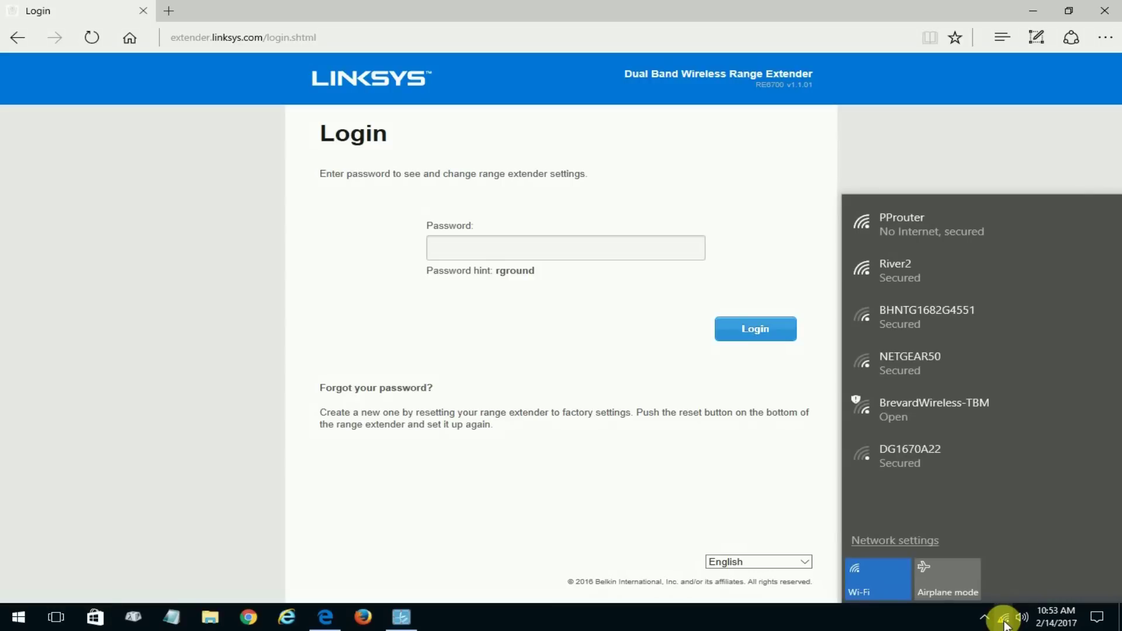
click(909, 268)
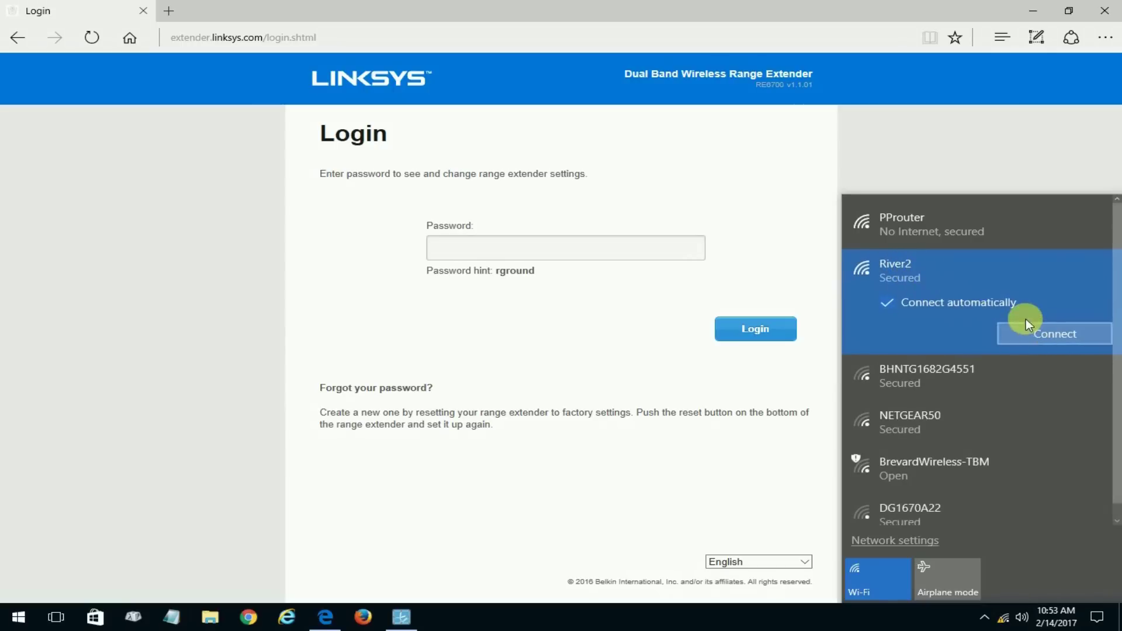
click(989, 304)
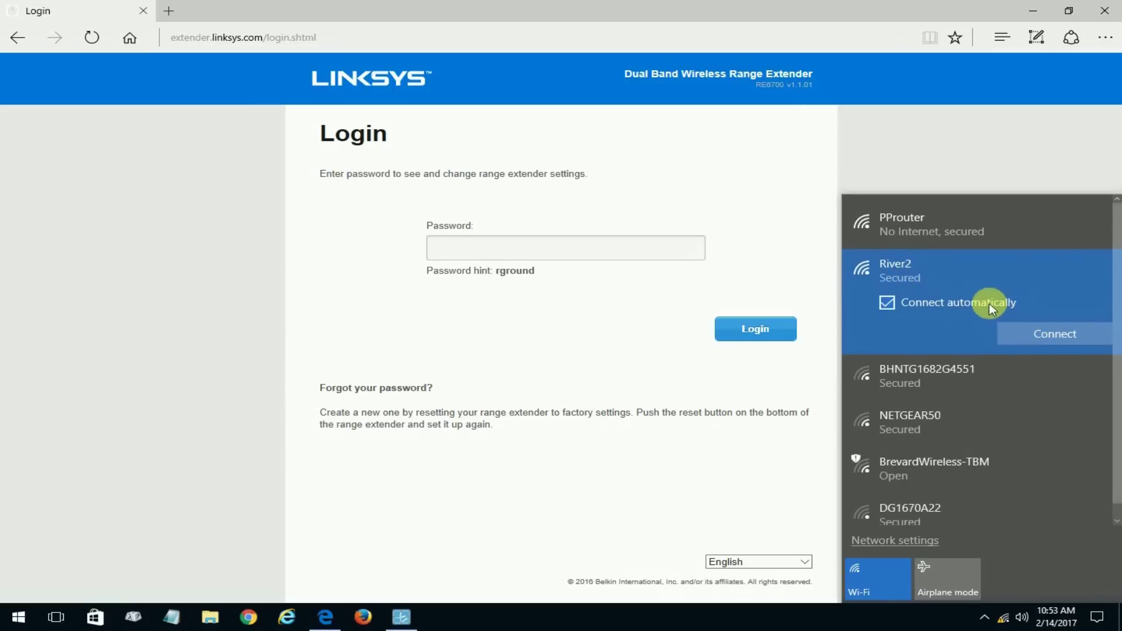
click(1051, 332)
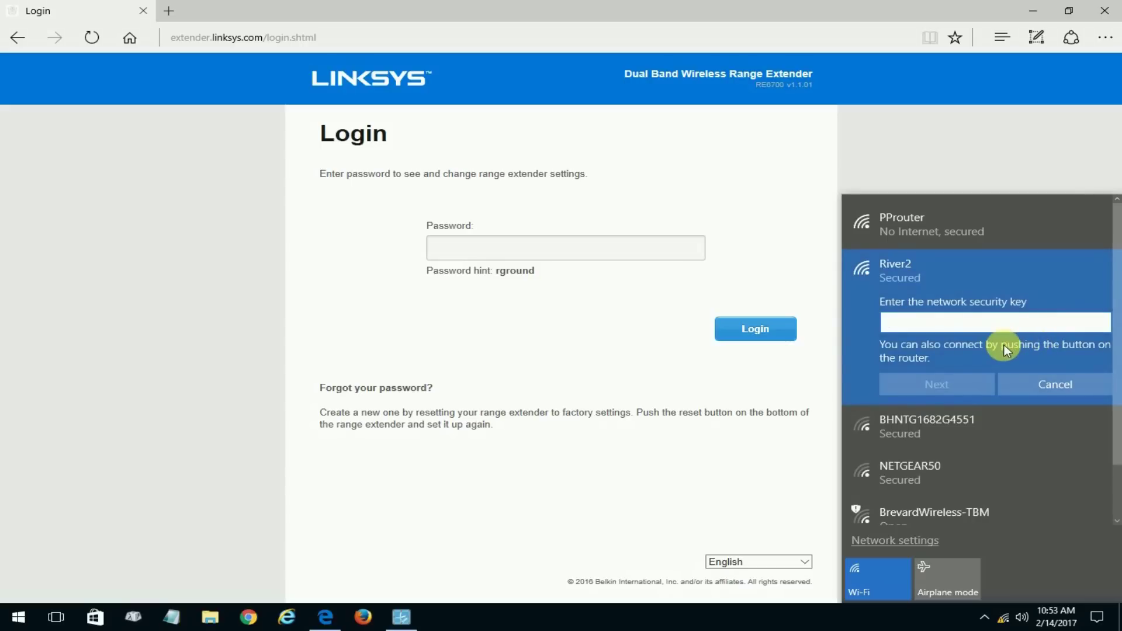
text(••••••••)
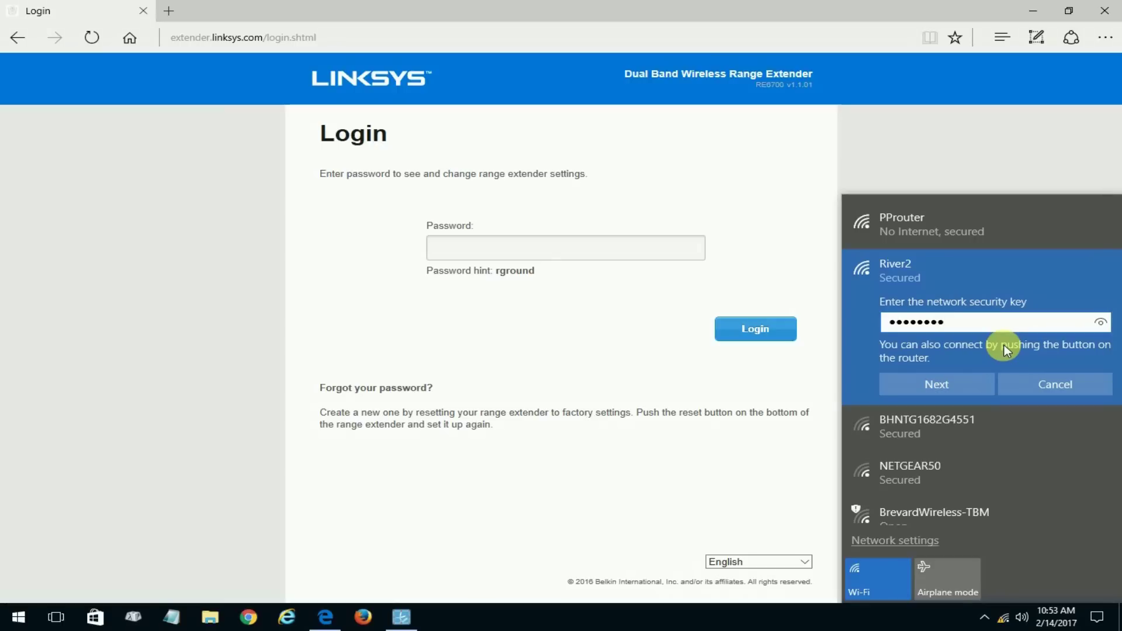
click(934, 383)
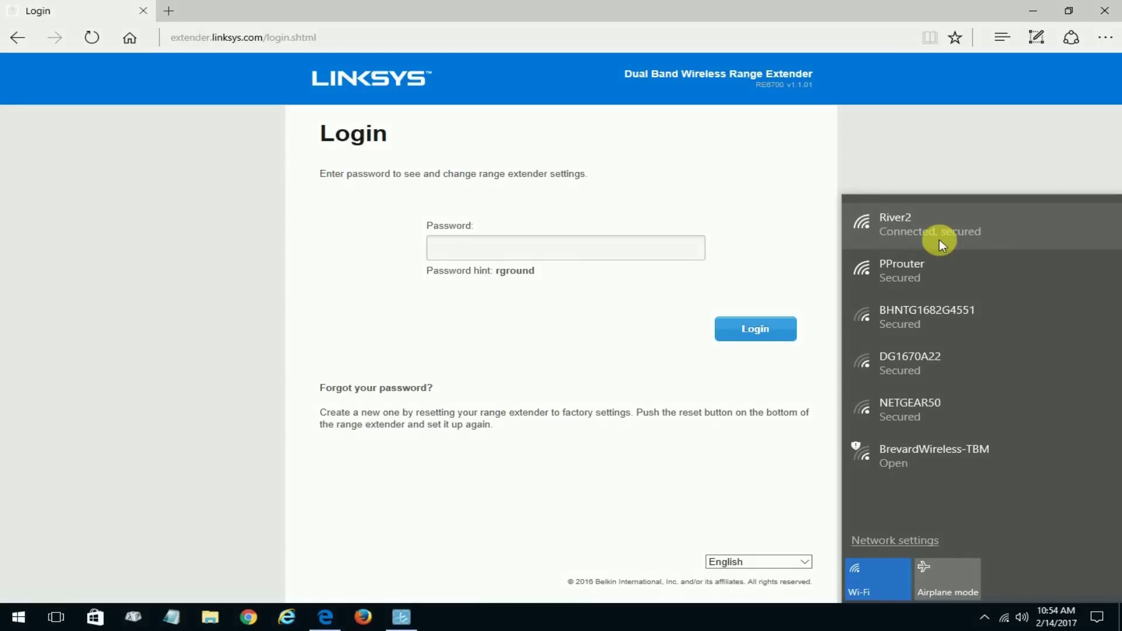
click(129, 39)
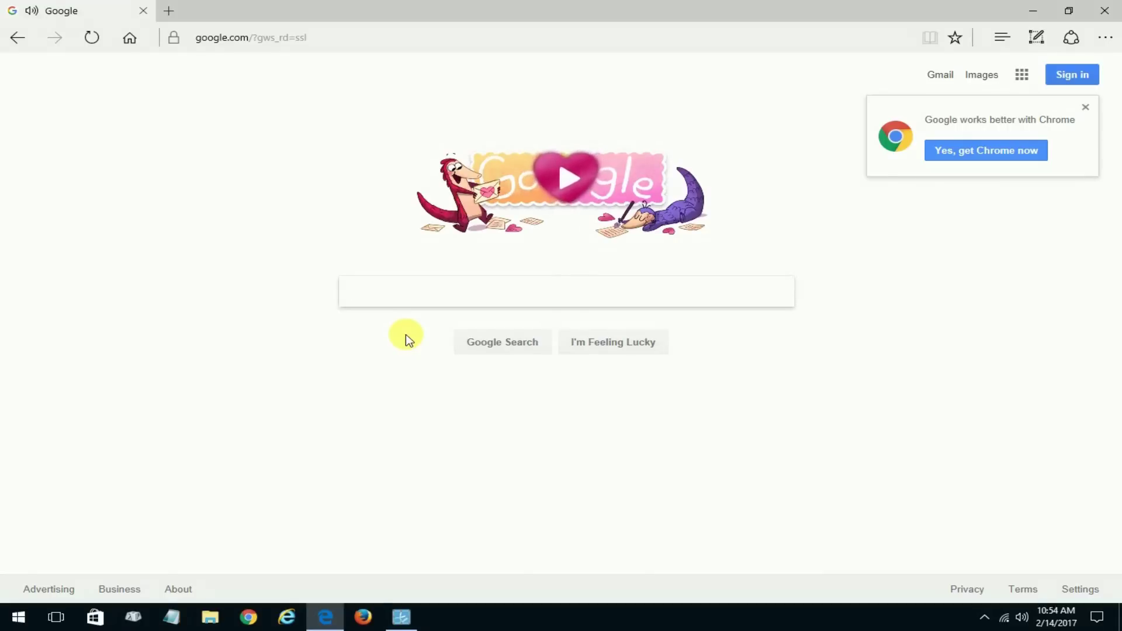
Step: Type 'linksys' into the Google search box
text(link)
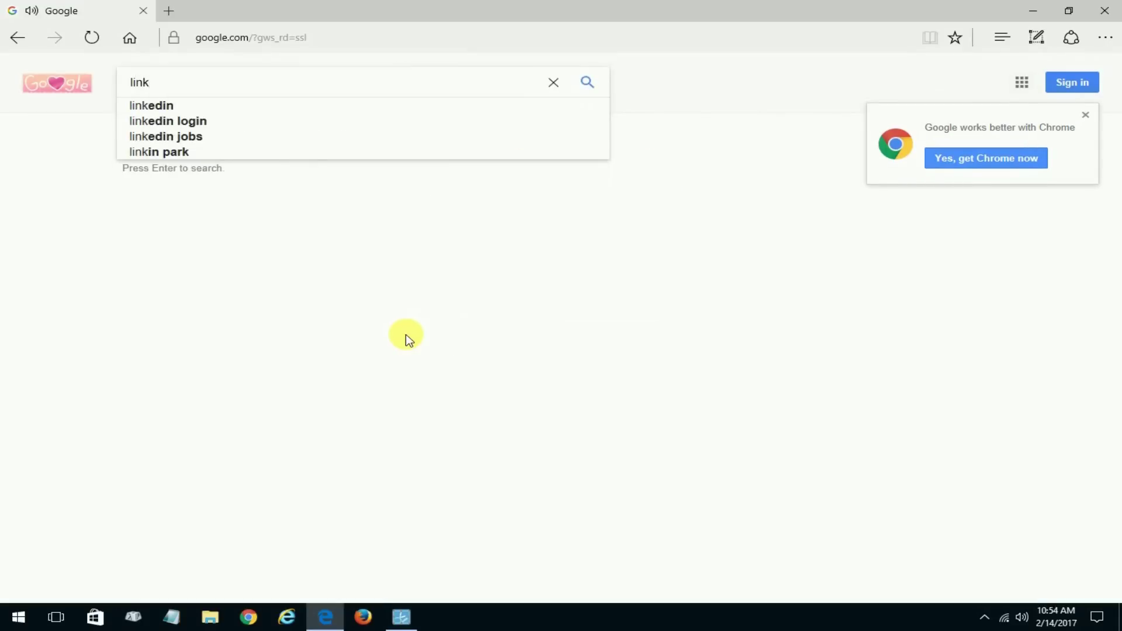
text(sys)
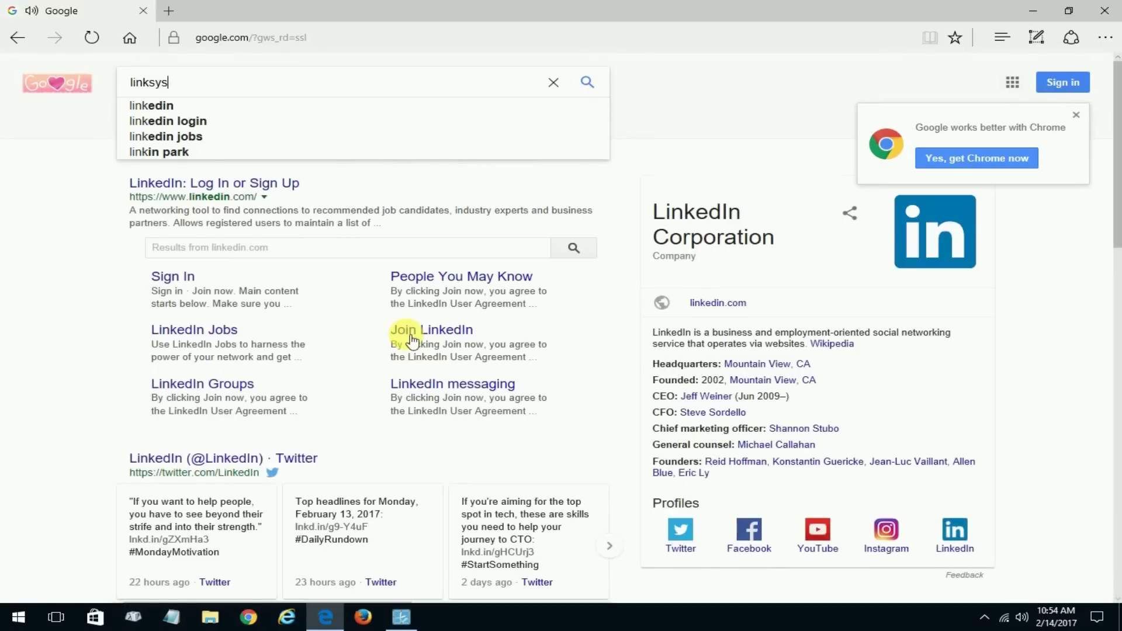